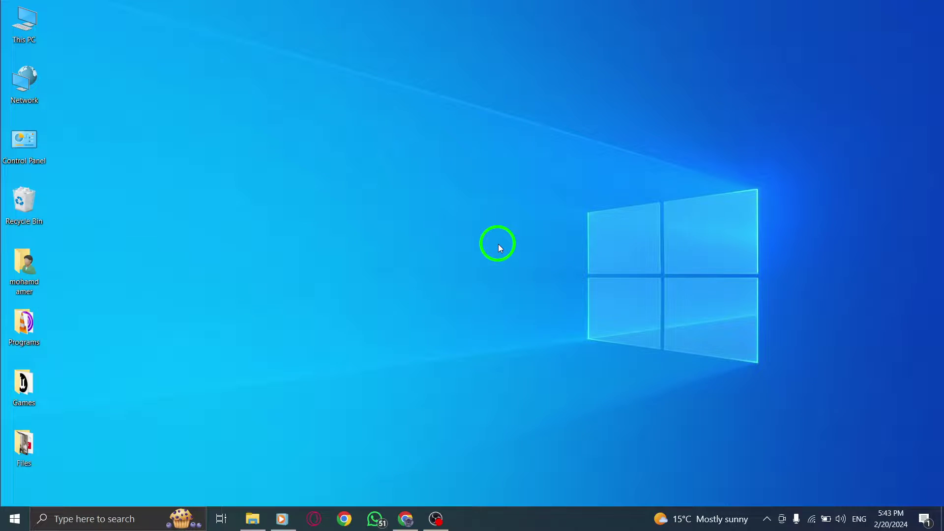
Restore the Chrome window showing the X home feed from the taskbar.
{"action": "left_click", "coordinate": [406, 519]}
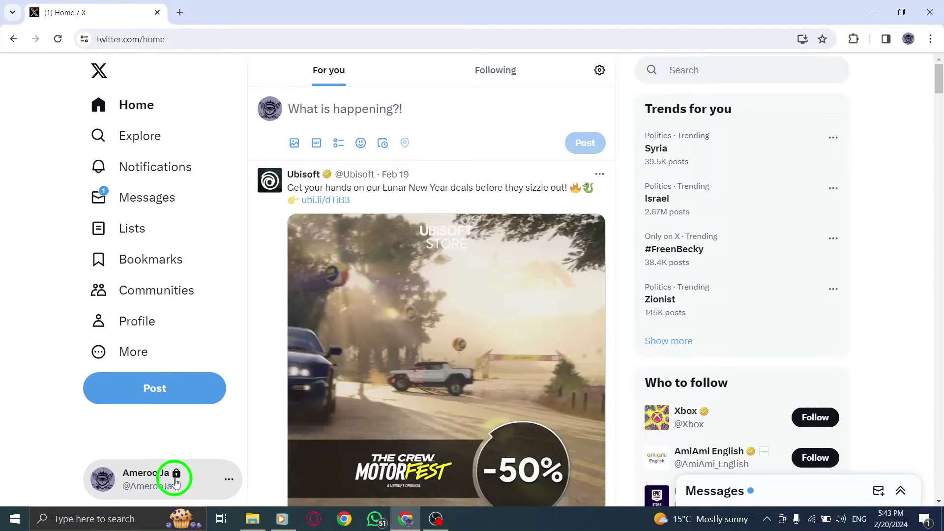
Check the account switch and log out menu, then expand More in the sidebar.
{"action": "left_click", "coordinate": [176, 483]}
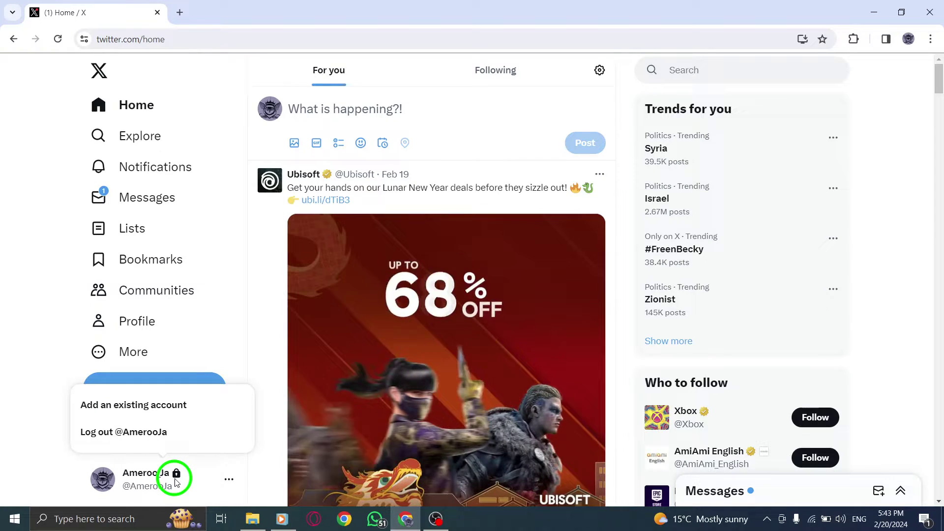
{"action": "left_click", "coordinate": [176, 483]}
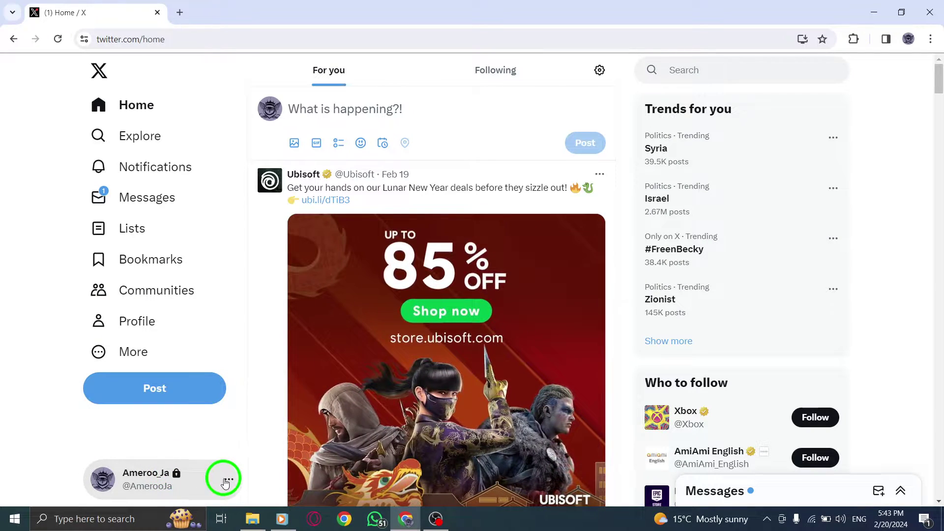
{"action": "left_click", "coordinate": [225, 479]}
{"action": "left_click", "coordinate": [185, 481]}
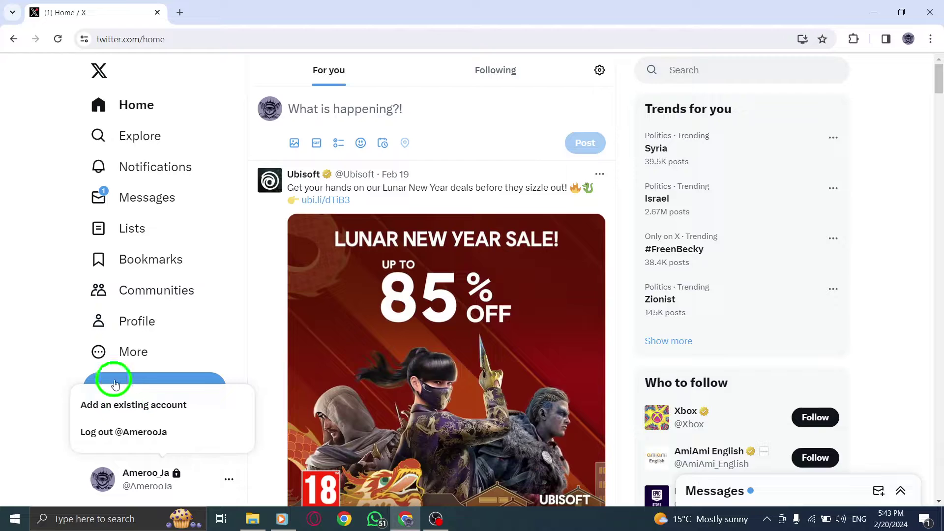
{"action": "left_click", "coordinate": [123, 350]}
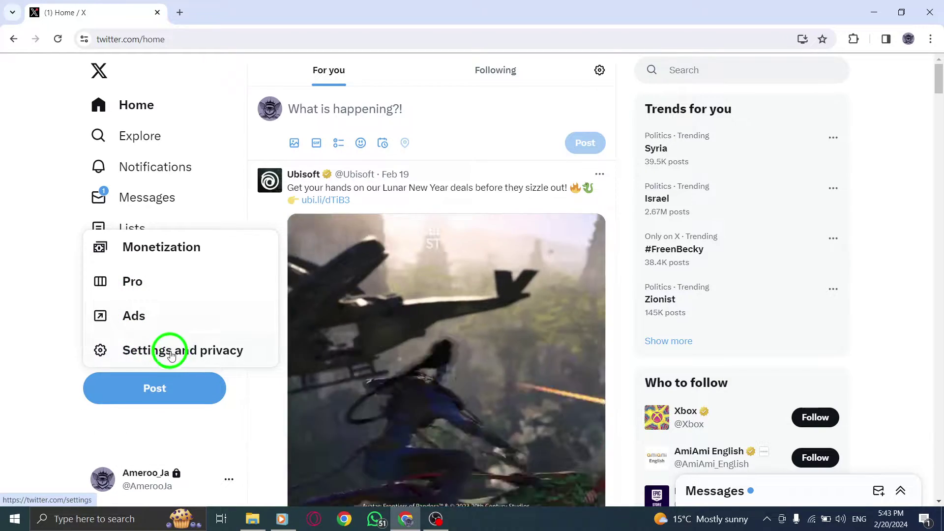
Go to Settings and privacy, then the Privacy and safety section.
{"action": "left_click", "coordinate": [189, 348]}
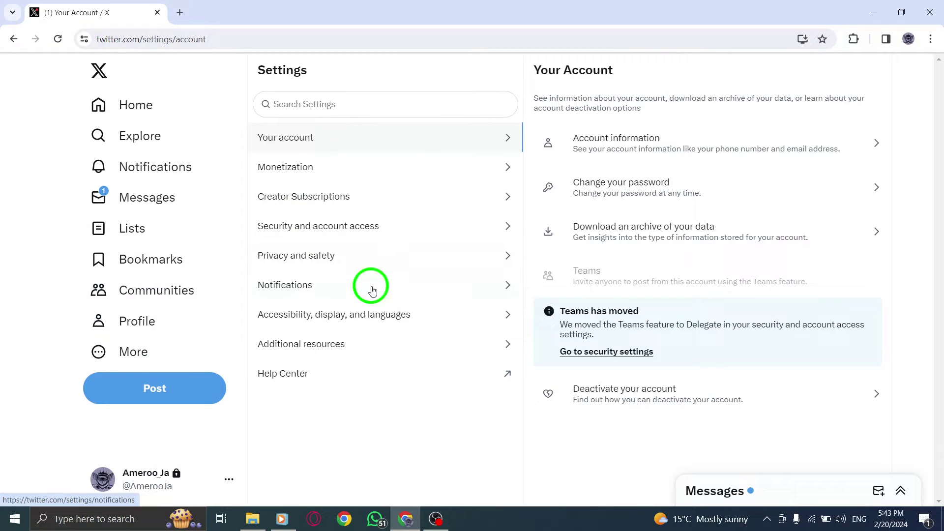
{"action": "left_click", "coordinate": [284, 264]}
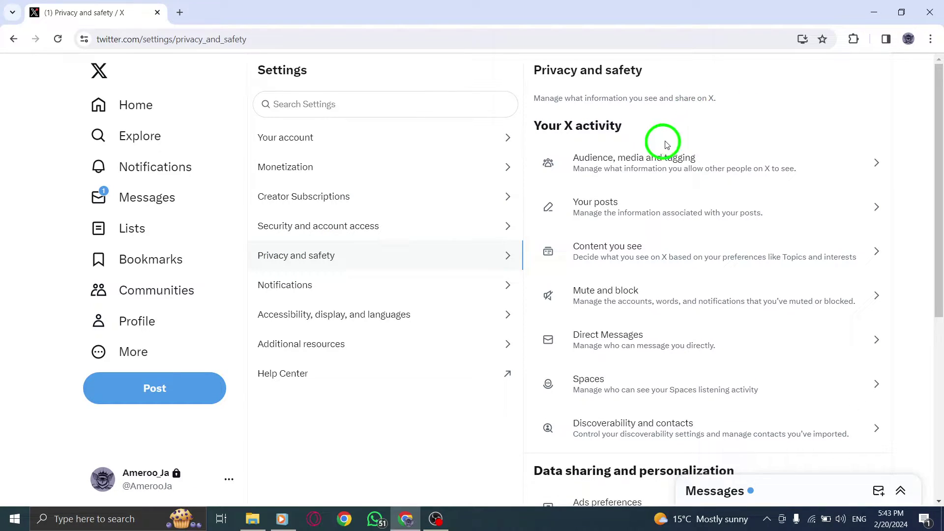
{"action": "scroll", "coordinate": [669, 140], "scroll_direction": "down", "scroll_amount": 3}
{"action": "scroll", "coordinate": [639, 147], "scroll_direction": "down", "scroll_amount": 2}
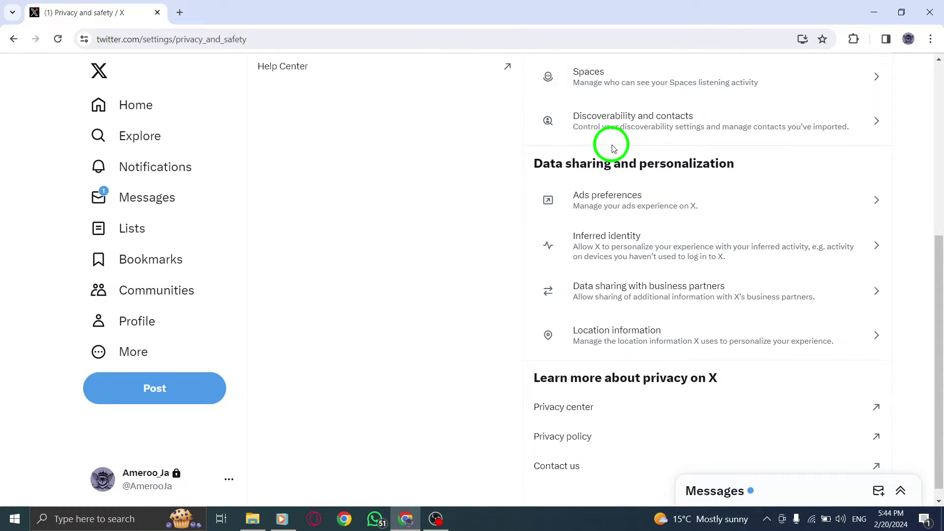
{"action": "scroll", "coordinate": [612, 149], "scroll_direction": "up", "scroll_amount": 3}
{"action": "scroll", "coordinate": [607, 147], "scroll_direction": "up", "scroll_amount": 1}
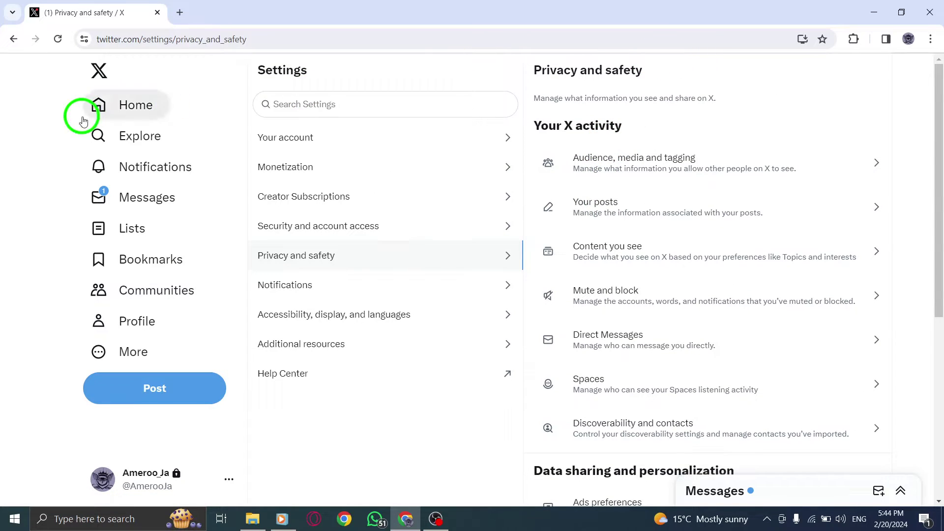
Return X to the home feed, minimize Chrome, and refresh the desktop.
{"action": "left_click", "coordinate": [99, 70]}
{"action": "left_click", "coordinate": [874, 13]}
{"action": "right_click", "coordinate": [365, 153]}
{"action": "left_click", "coordinate": [378, 191]}
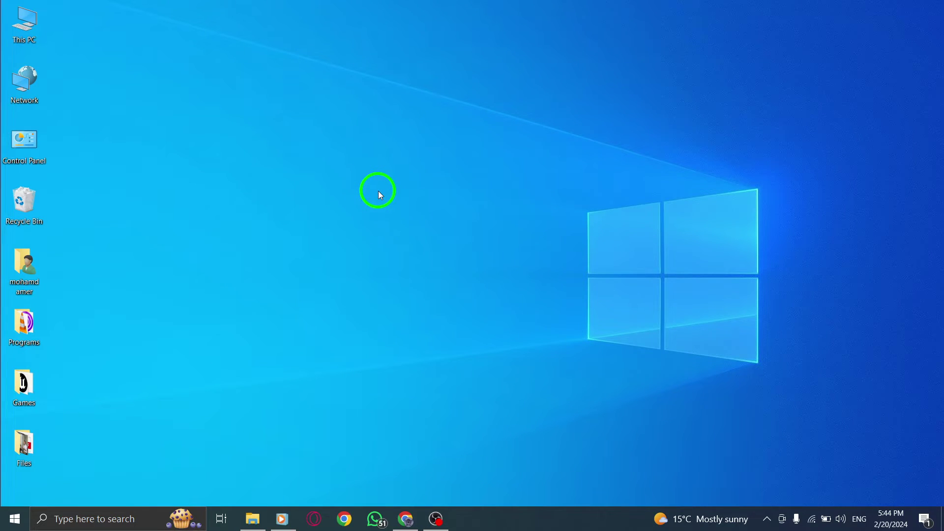